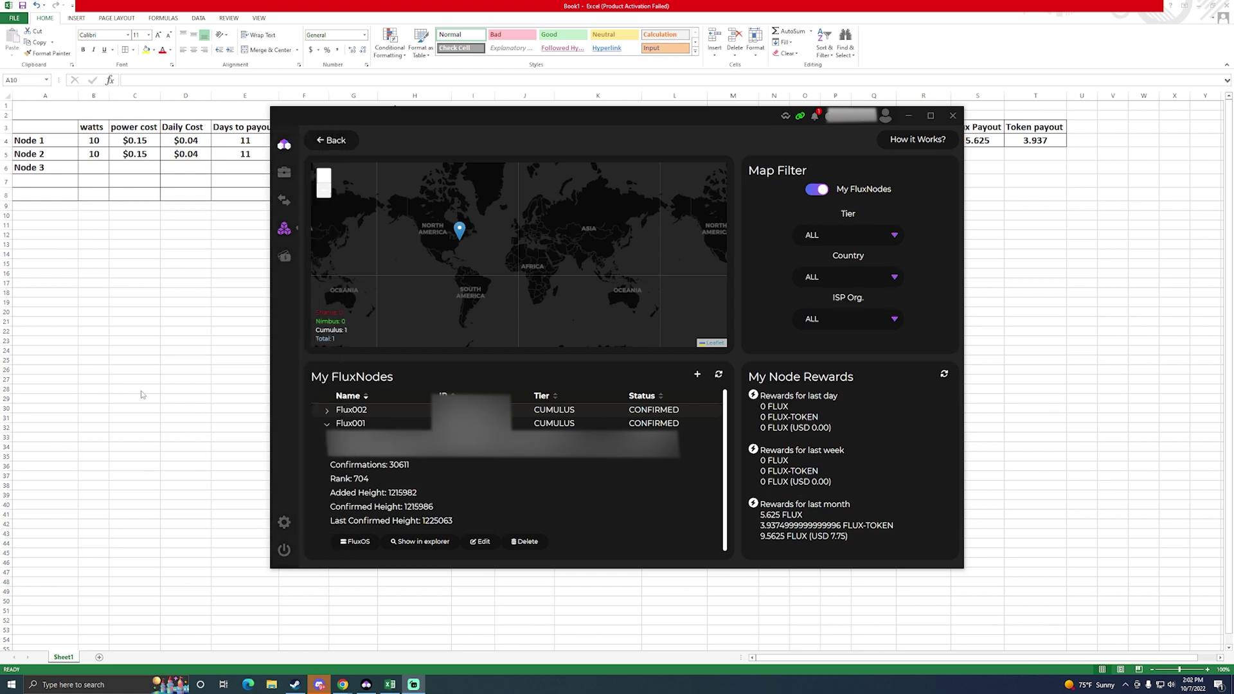
Leave Zelcore and return to the Excel Flux Node Profits sheet.
key(alt+Tab)
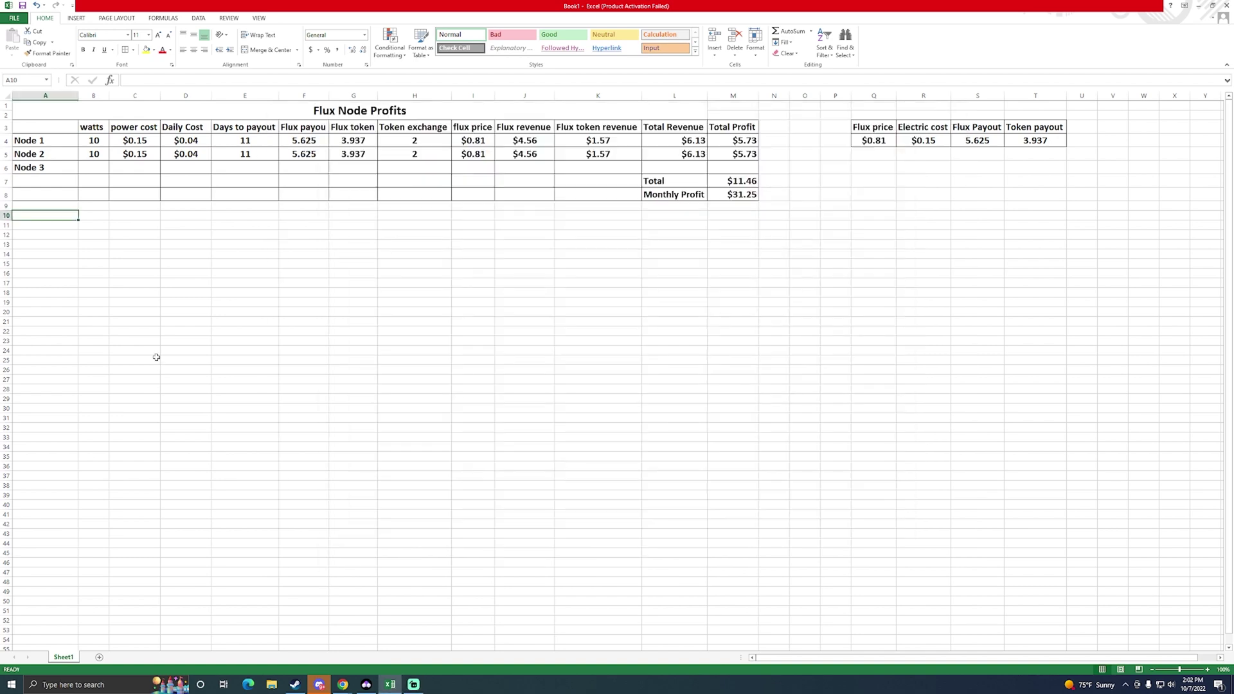
Try flux prices of $0.90 and then $0.21 in cell Q4.
click(873, 141)
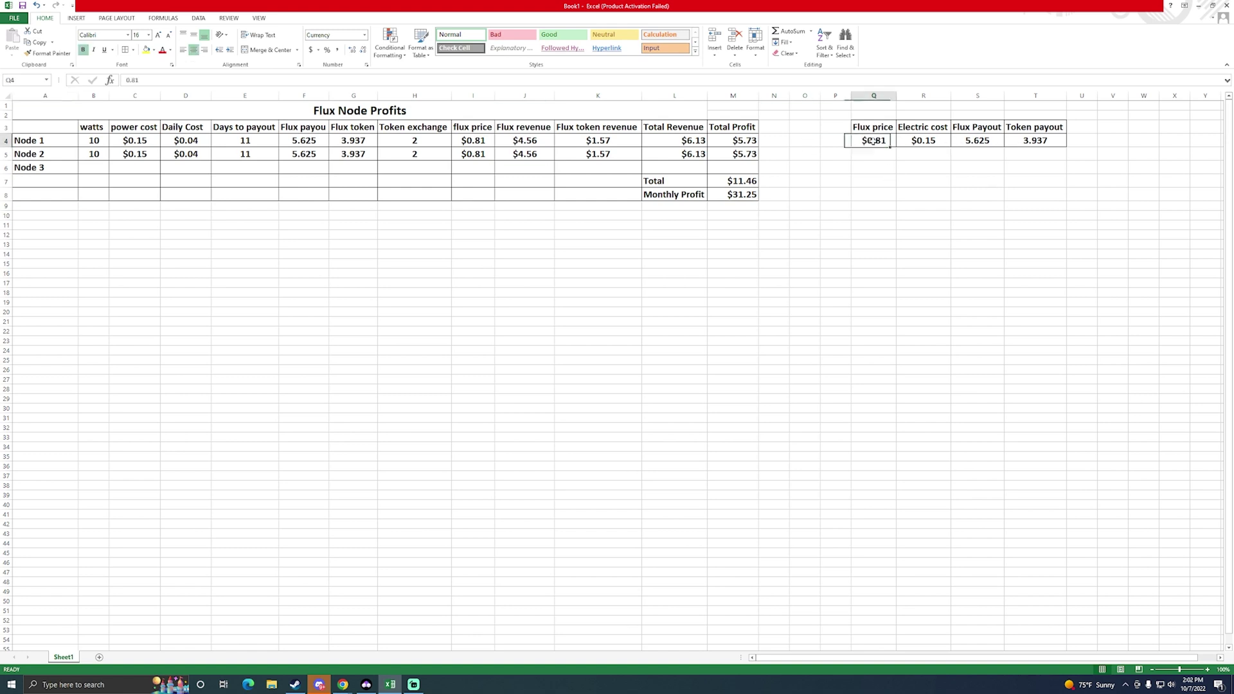
drag(144, 79, 132, 79)
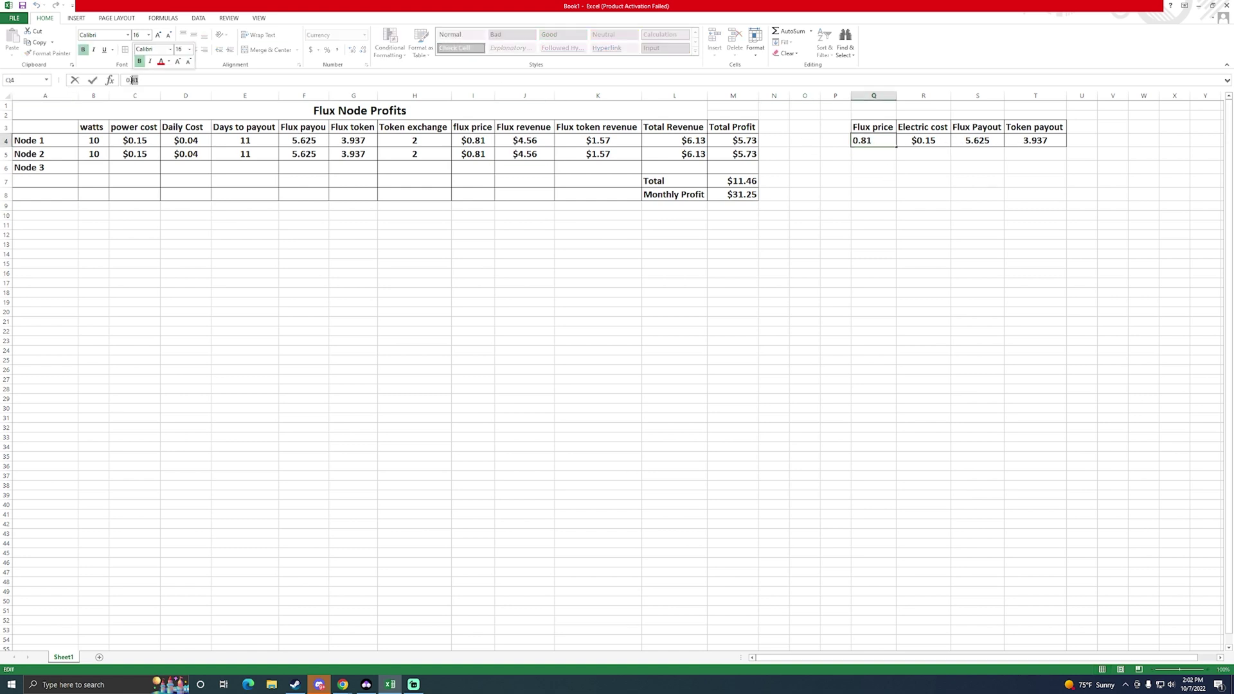
text(90)
key(Return)
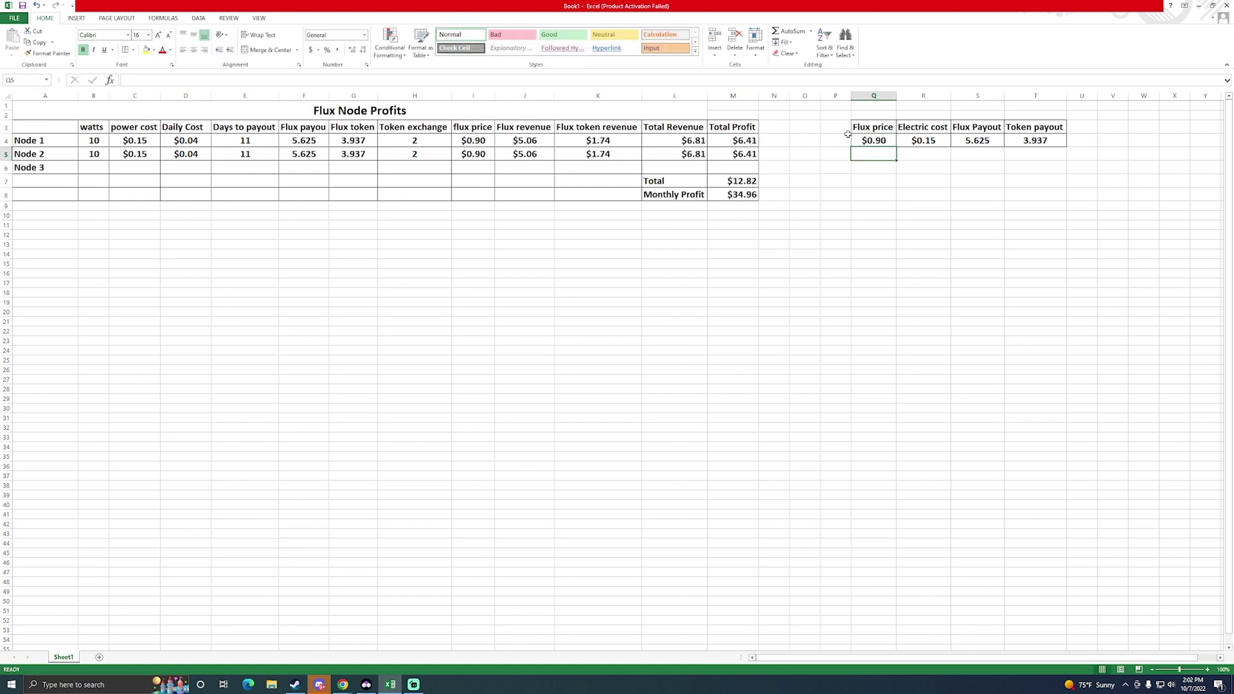
click(889, 141)
drag(136, 80, 132, 80)
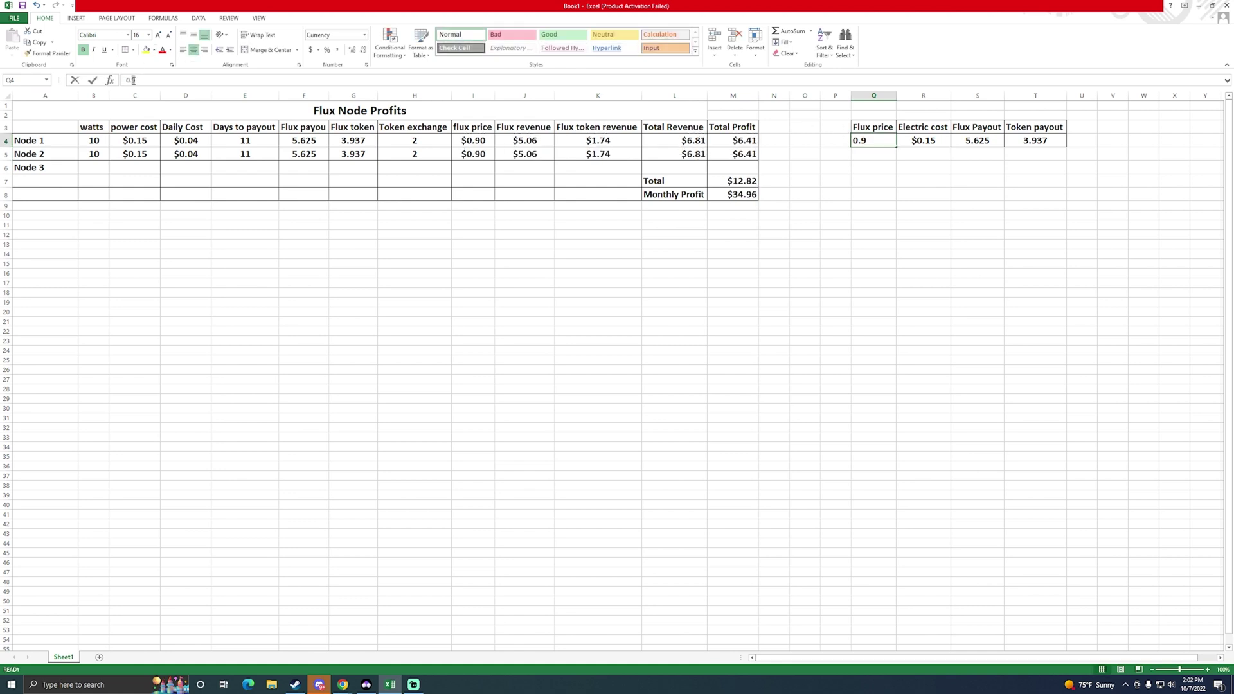
text(21)
key(Return)
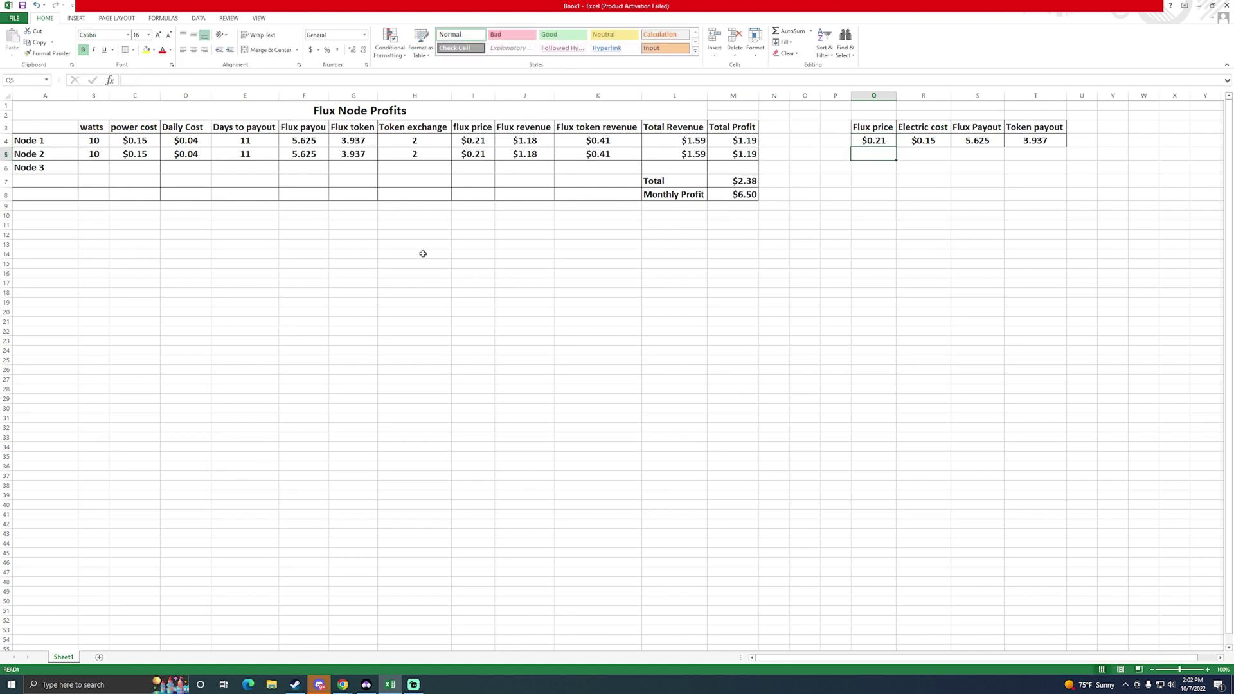
Restore the Q4 flux price to $0.81.
click(882, 143)
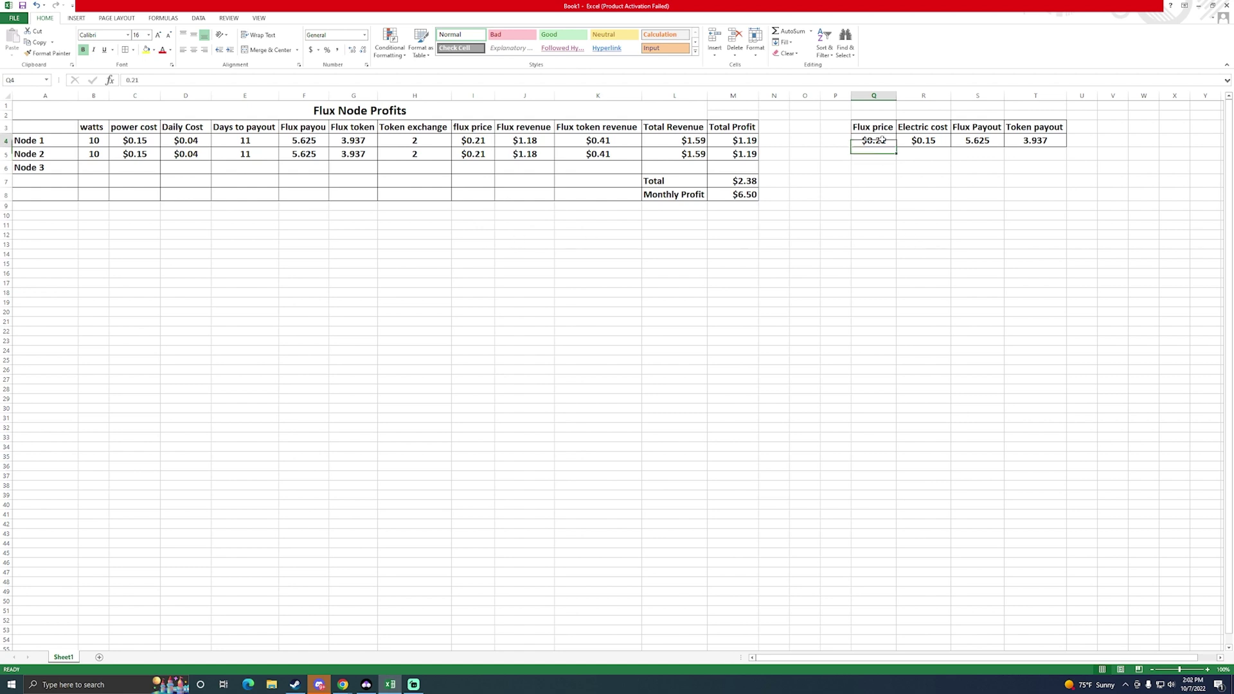
click(132, 79)
drag(132, 80, 136, 80)
text(8)
key(Return)
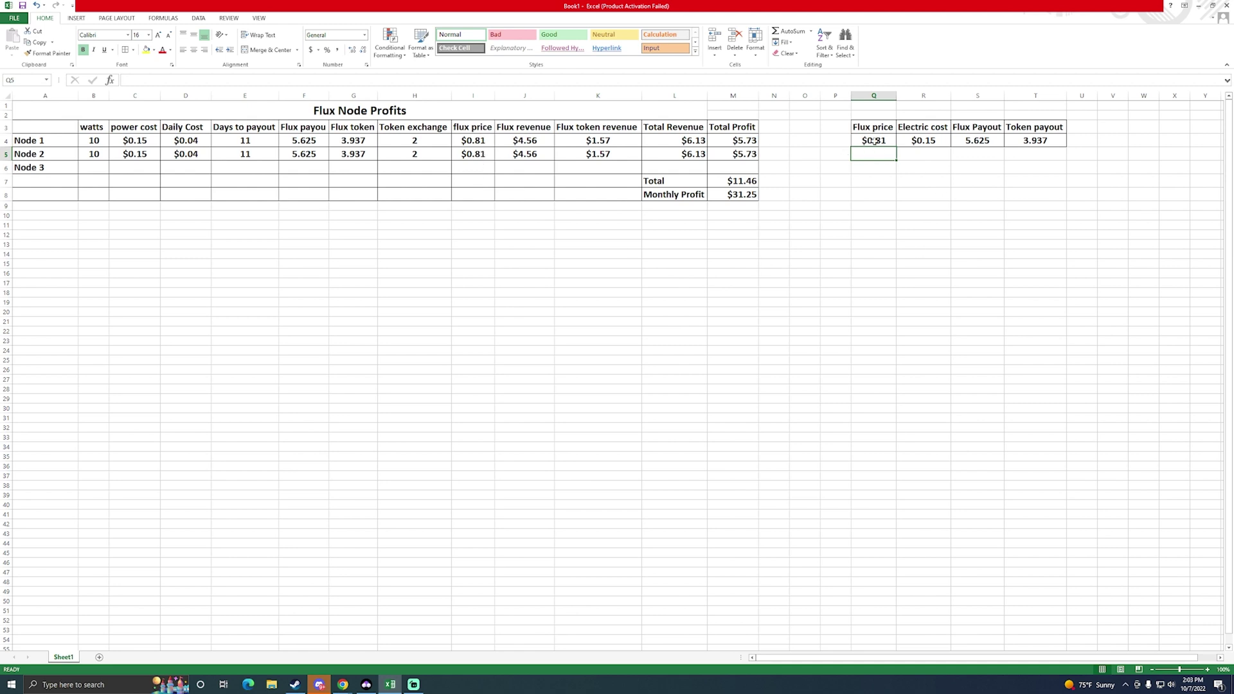
click(942, 142)
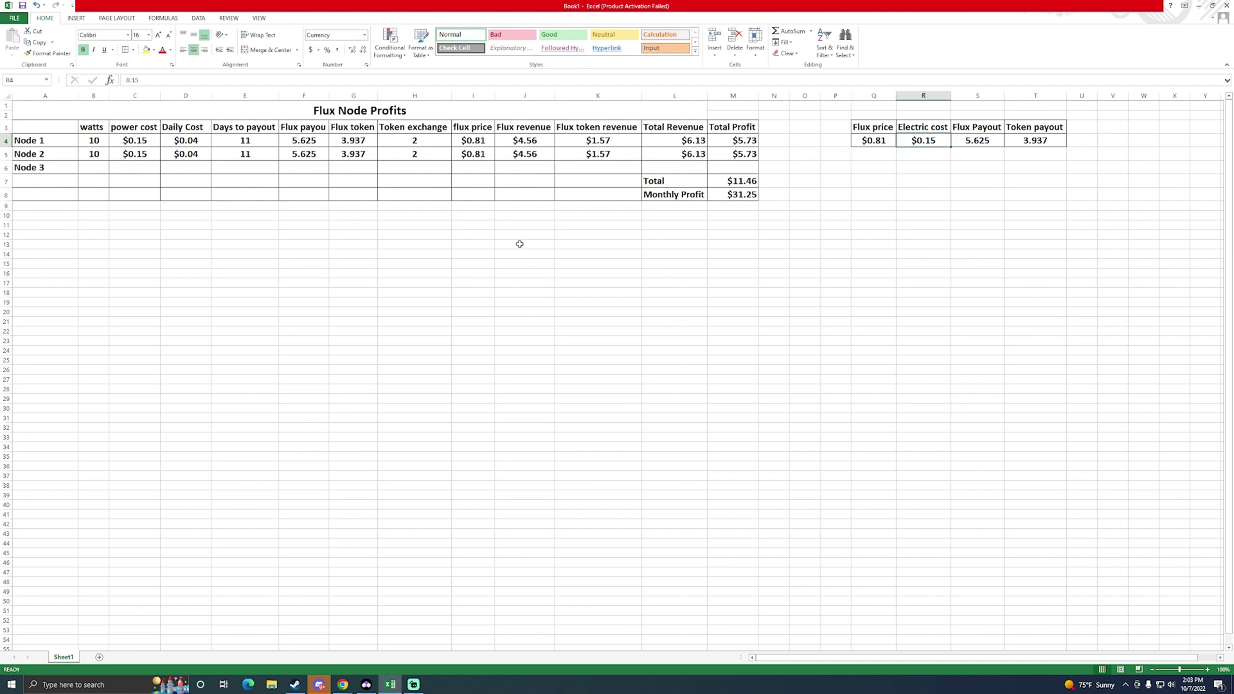
click(985, 142)
key(Tab)
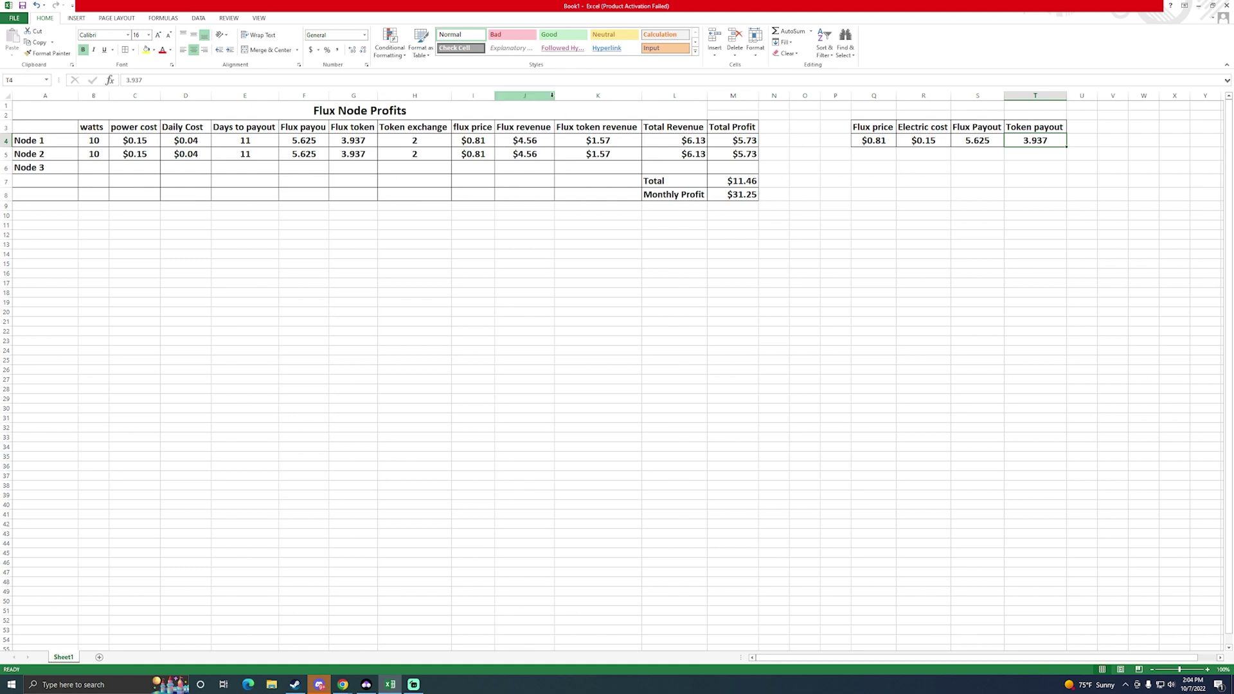
click(607, 140)
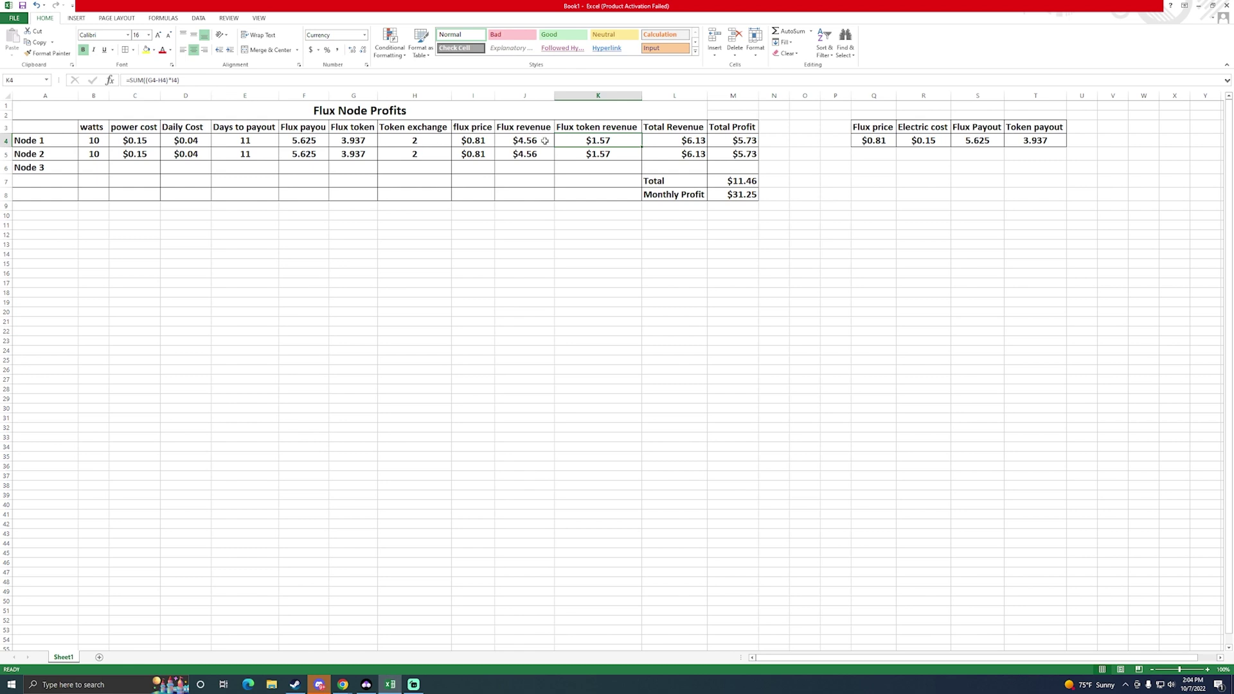
click(690, 140)
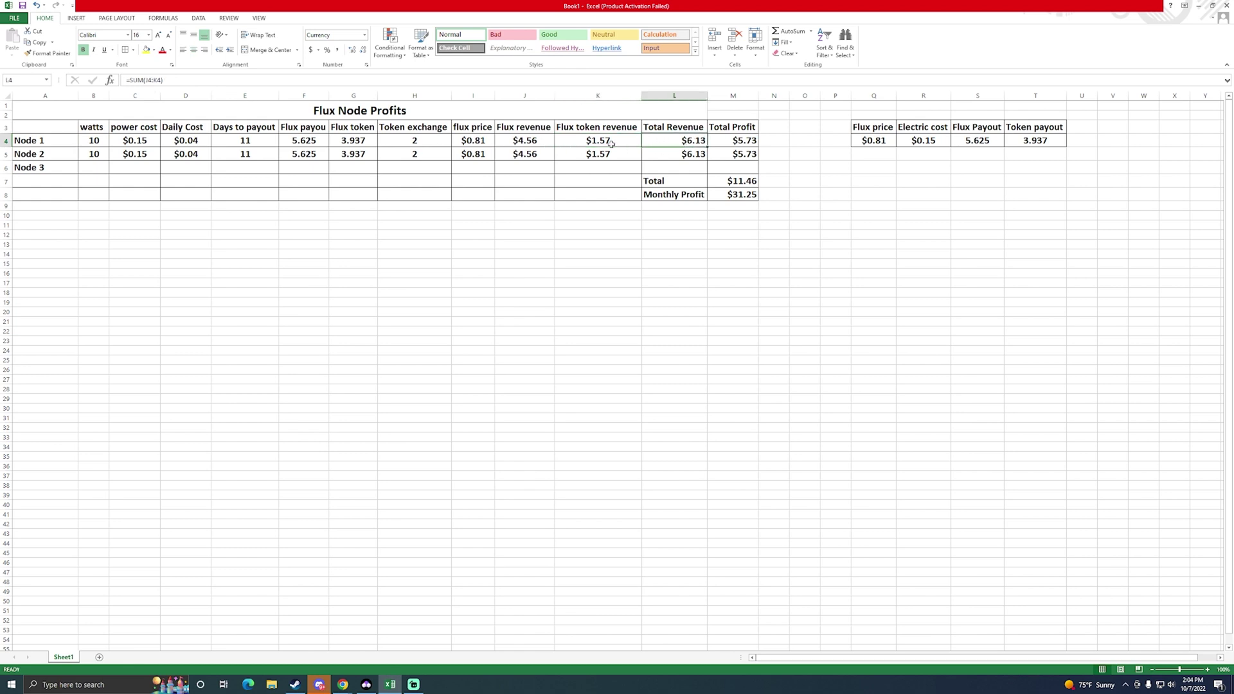
click(742, 141)
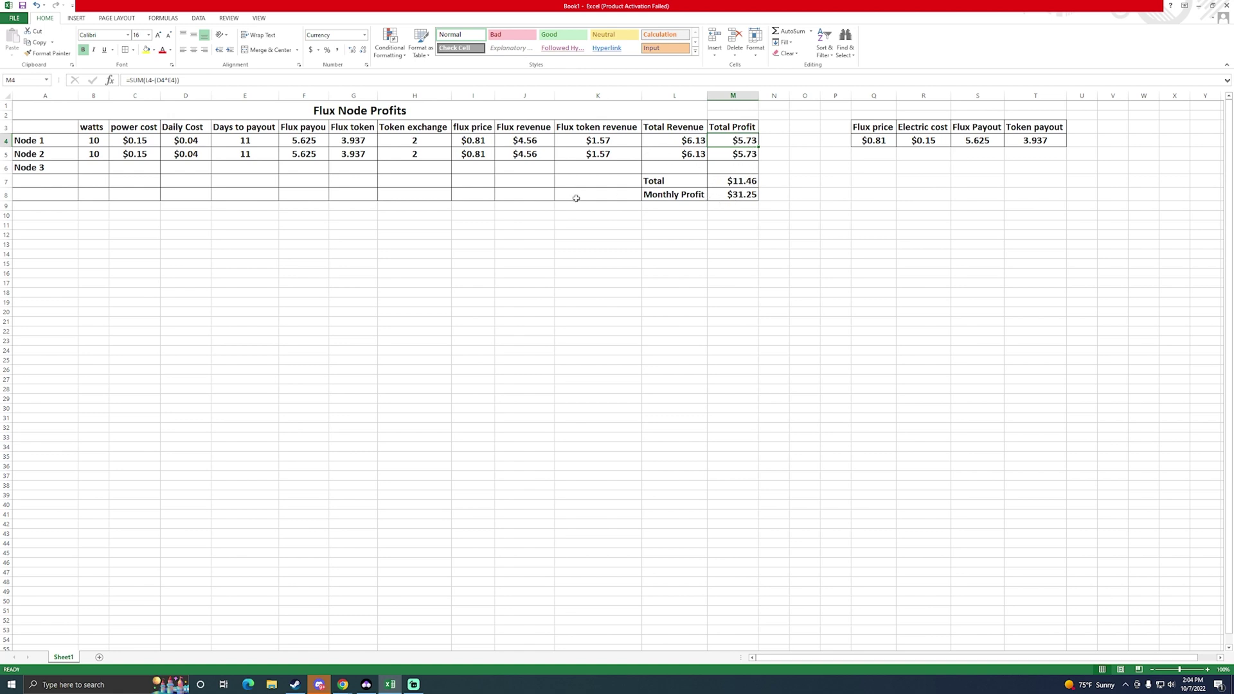
click(733, 196)
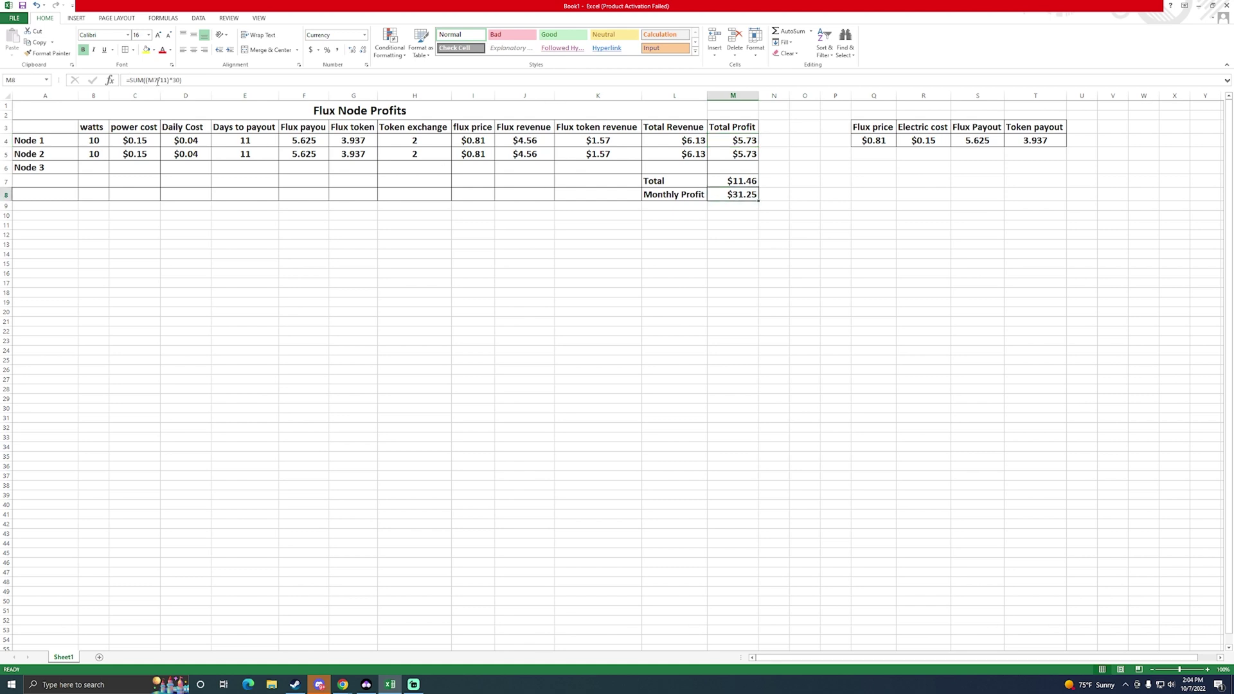
click(741, 181)
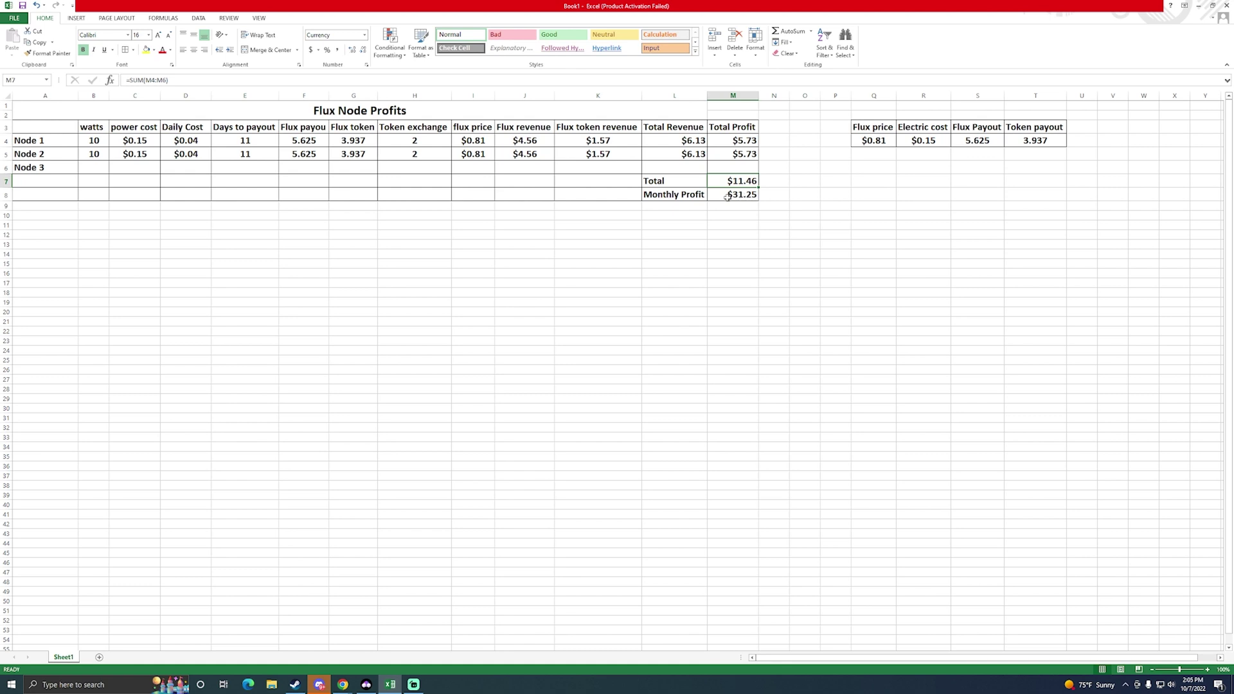
click(725, 195)
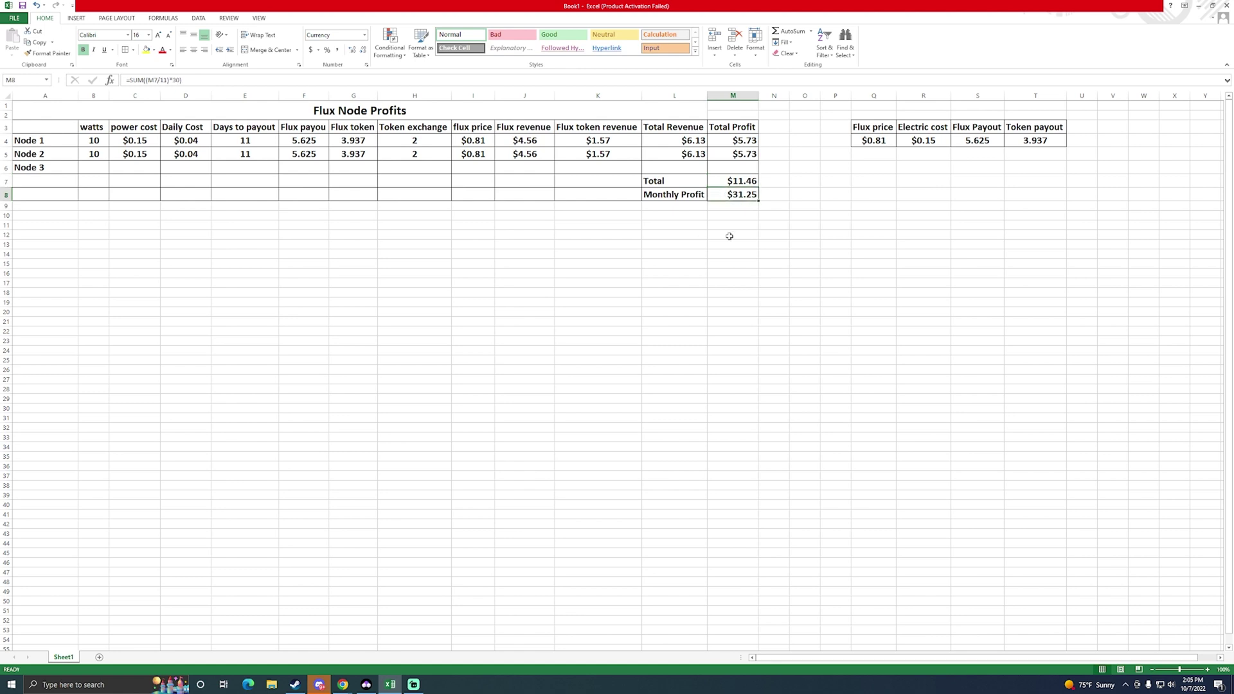
click(737, 205)
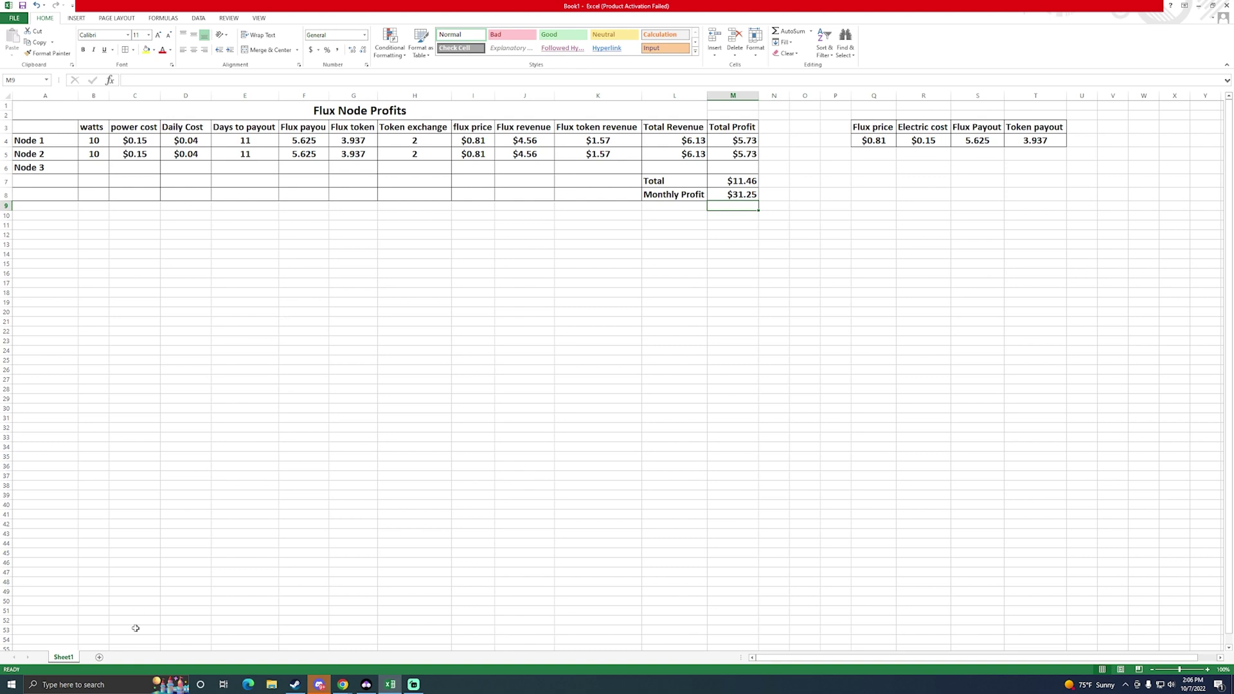
click(110, 687)
text(calculator)
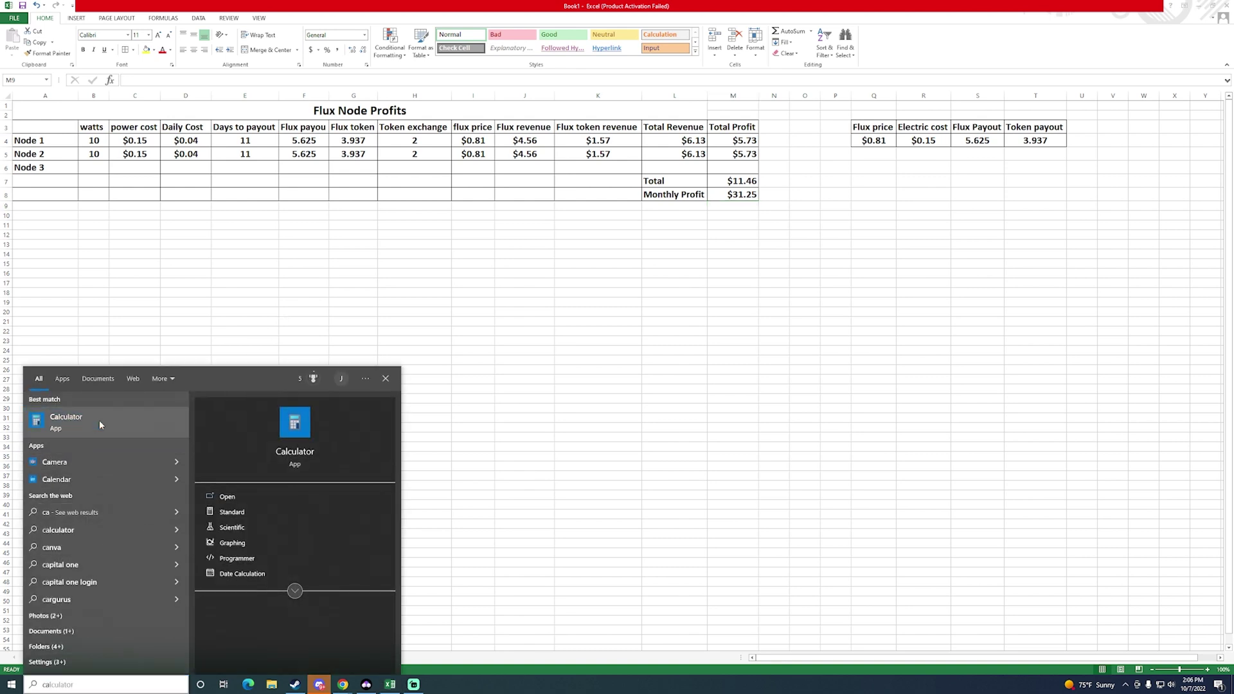
click(99, 419)
text(170)
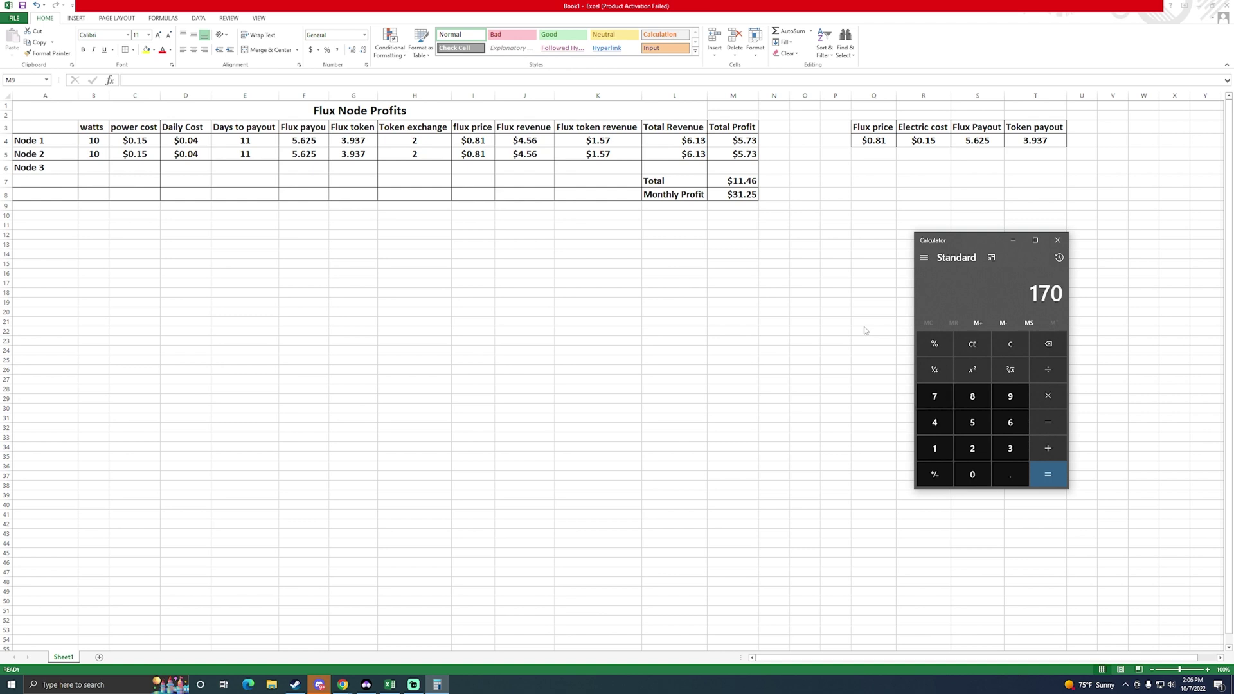
key(slash)
text(31)
key(Return)
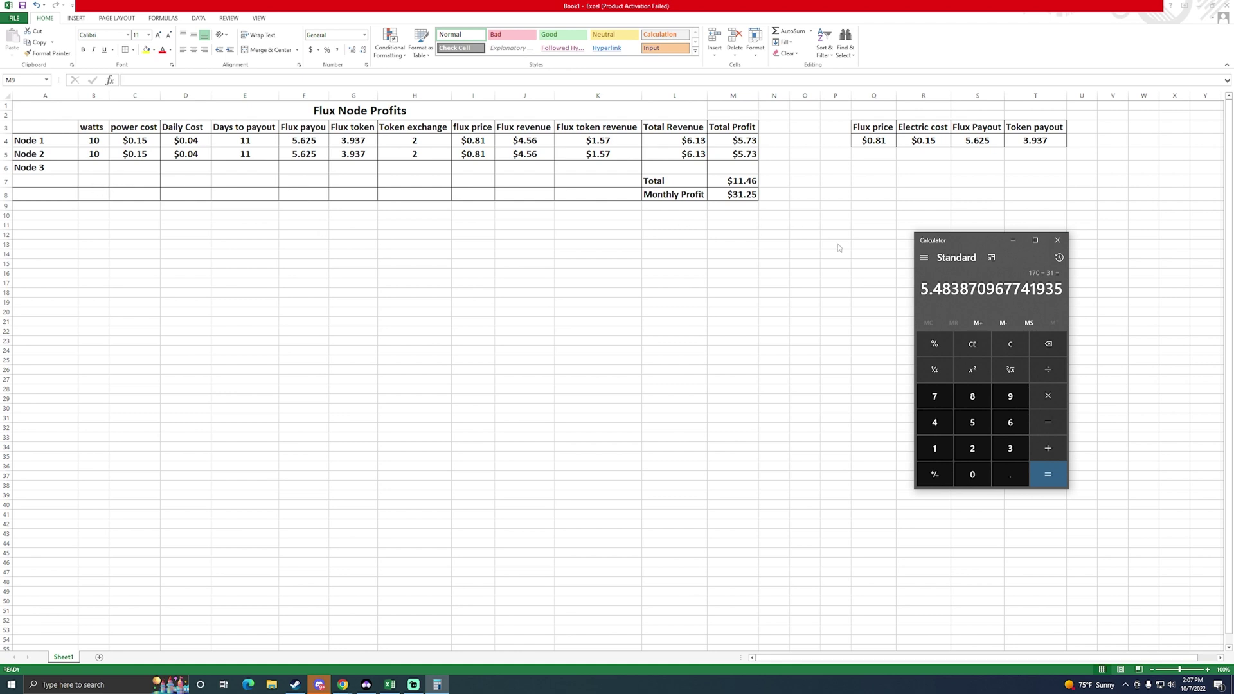
click(1058, 243)
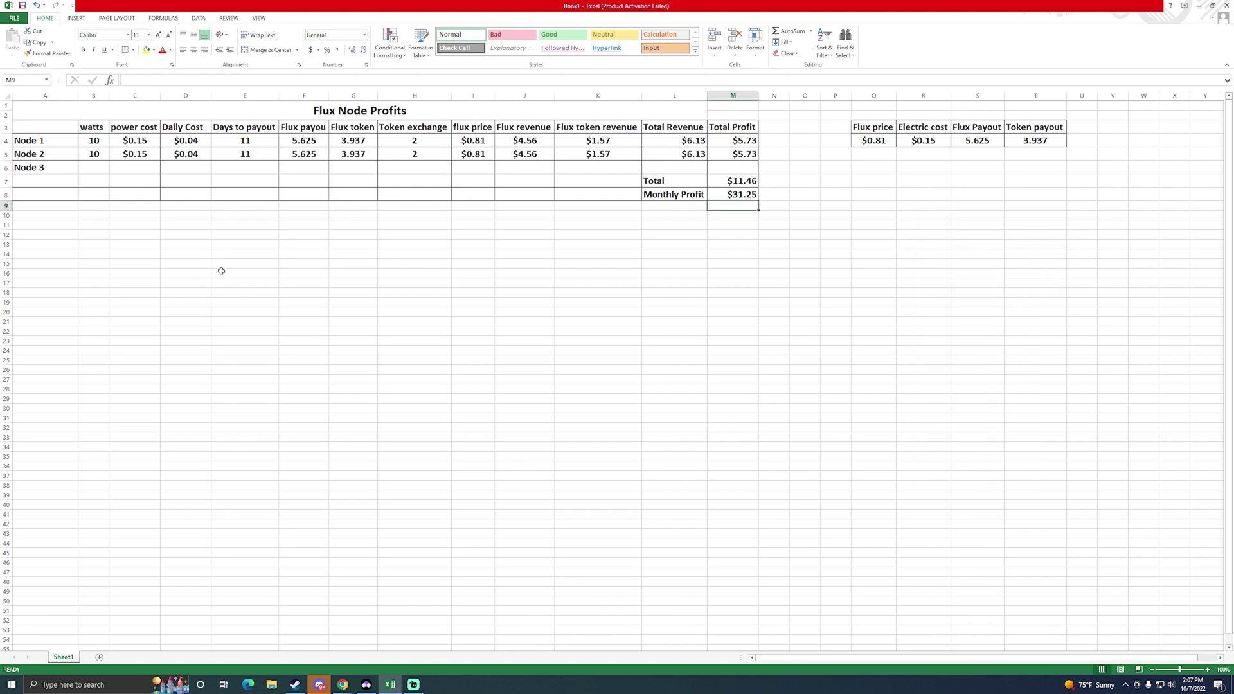